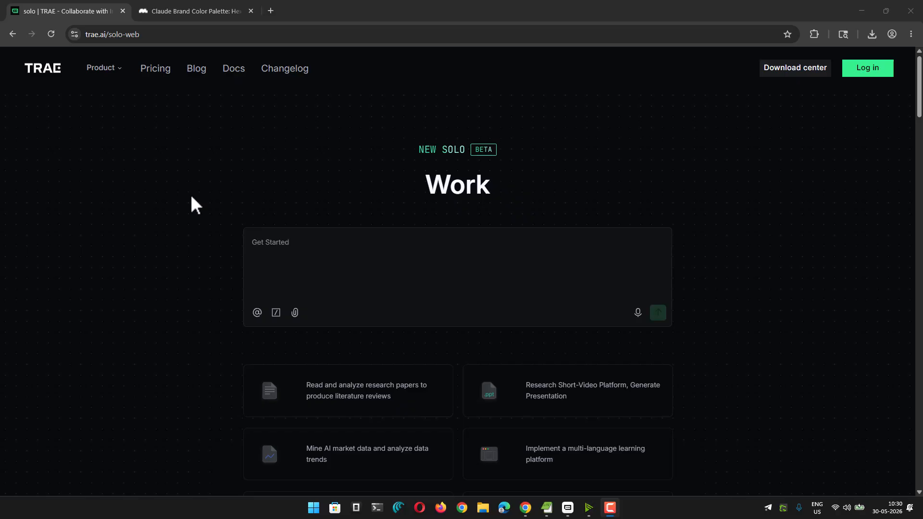
Switch from the browser to the TRAE SOLO desktop app and place the cursor in the new task prompt
{"action": "left_click", "coordinate": [263, 249]}
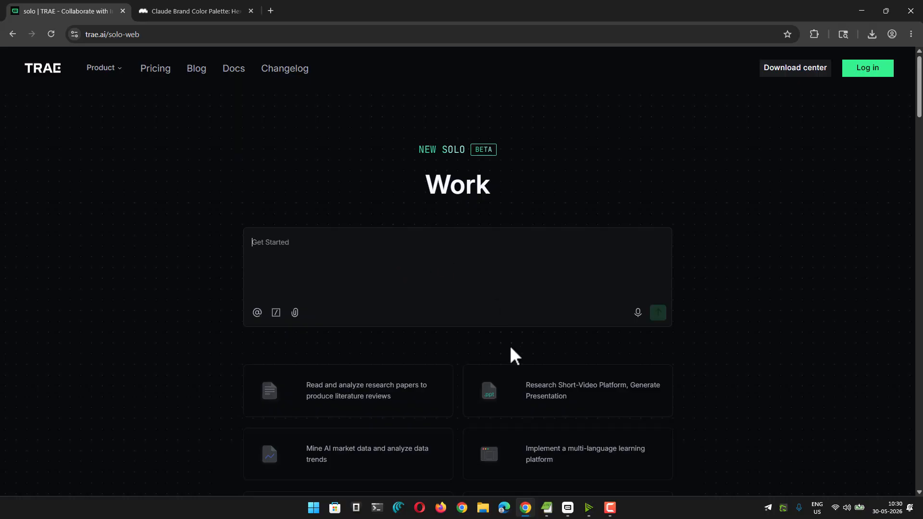
{"action": "left_click", "coordinate": [568, 507]}
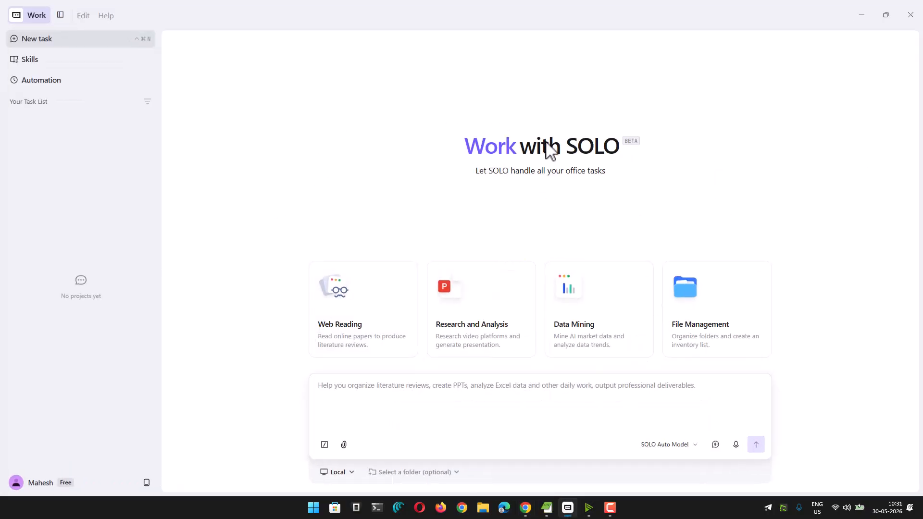
{"action": "left_click", "coordinate": [360, 395]}
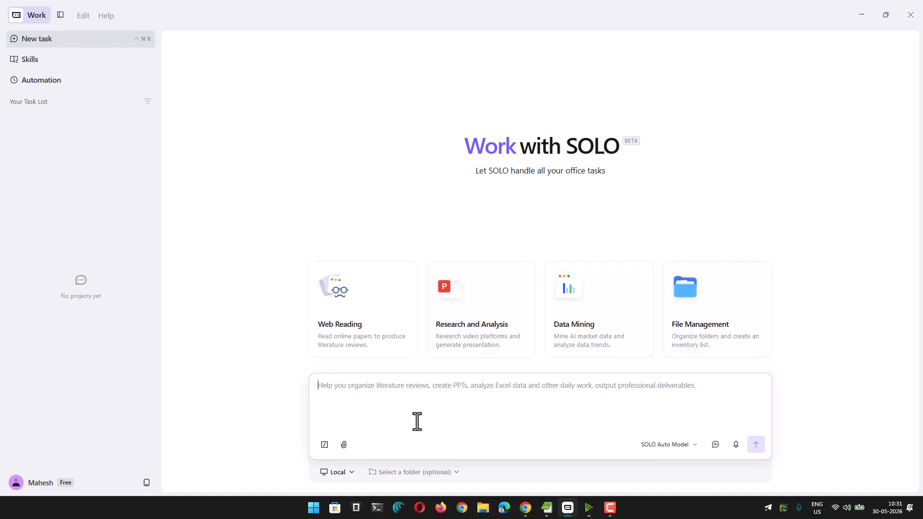
Open the google/gemma-3-27b-it:free custom model for editing from the model management settings and focus its Model ID
{"action": "left_click", "coordinate": [656, 448]}
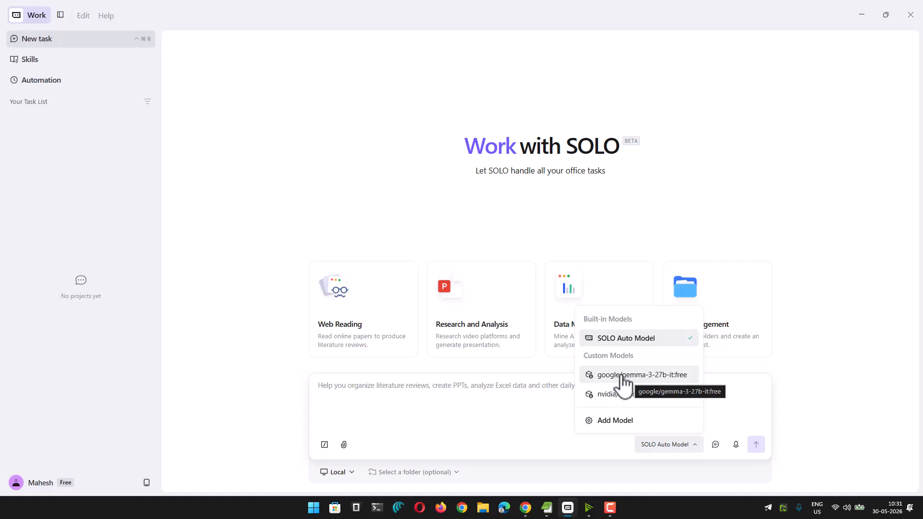
{"action": "left_click", "coordinate": [611, 421]}
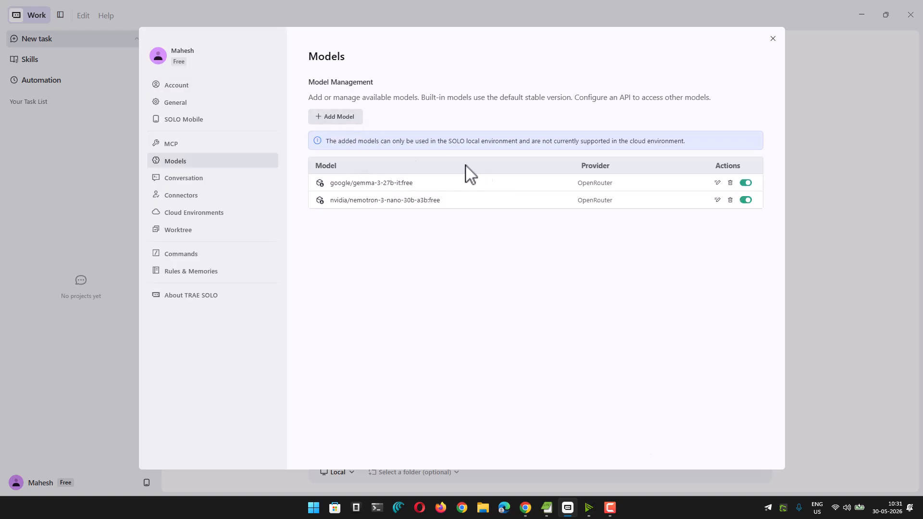
{"action": "left_click", "coordinate": [717, 184]}
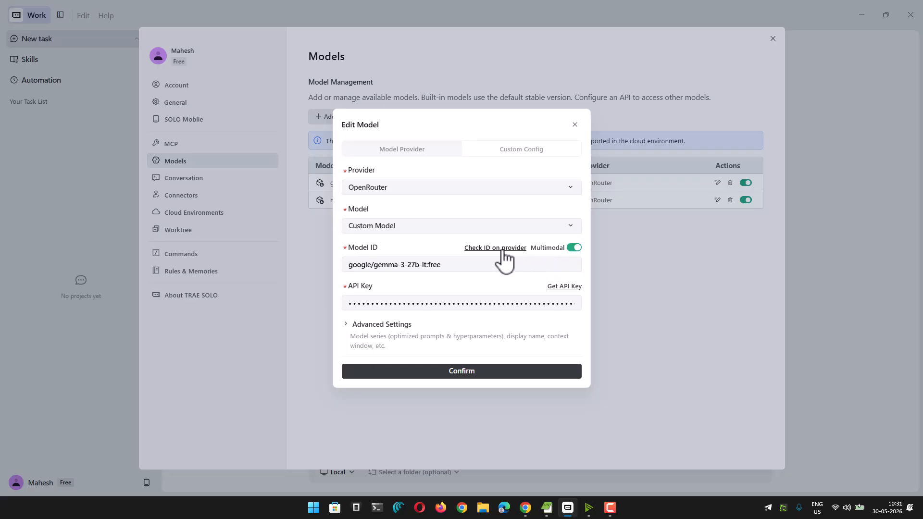
{"action": "mouse_move", "coordinate": [472, 263]}
{"action": "left_mouse_down"}
{"action": "mouse_move", "coordinate": [344, 266]}
{"action": "mouse_move", "coordinate": [467, 266]}
{"action": "left_mouse_up"}
{"action": "left_click", "coordinate": [450, 266]}
{"action": "left_click", "coordinate": [466, 266]}
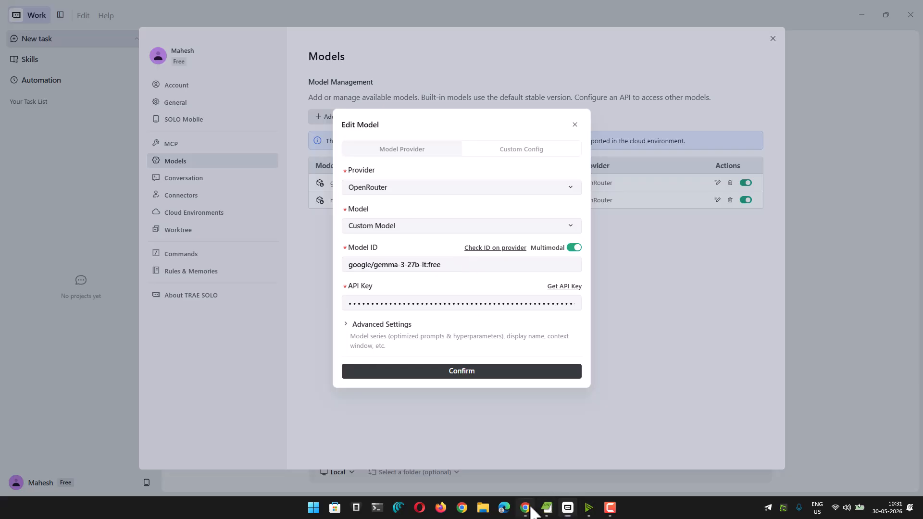
Switch to Chrome and load the OpenRouter website in a new tab
{"action": "left_click", "coordinate": [525, 508]}
{"action": "left_click", "coordinate": [267, 11]}
{"action": "type", "text": "openro"}
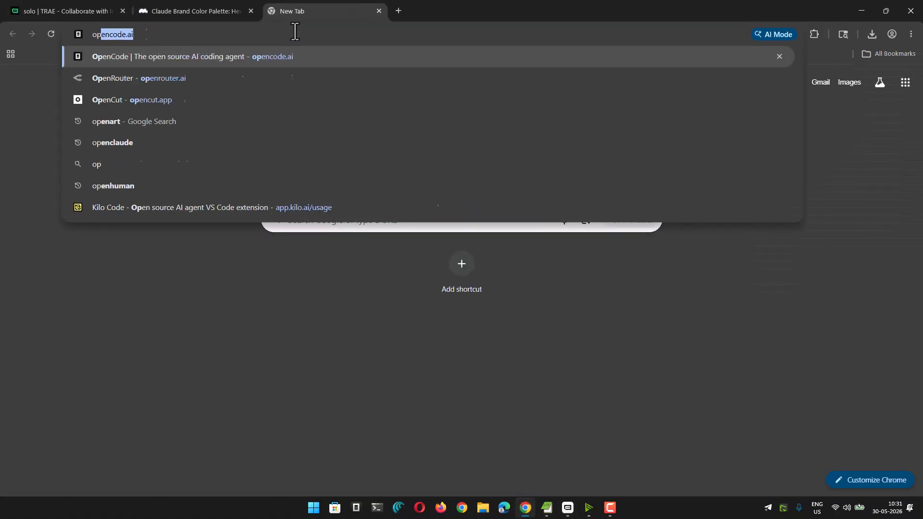
{"action": "key", "text": "Return"}
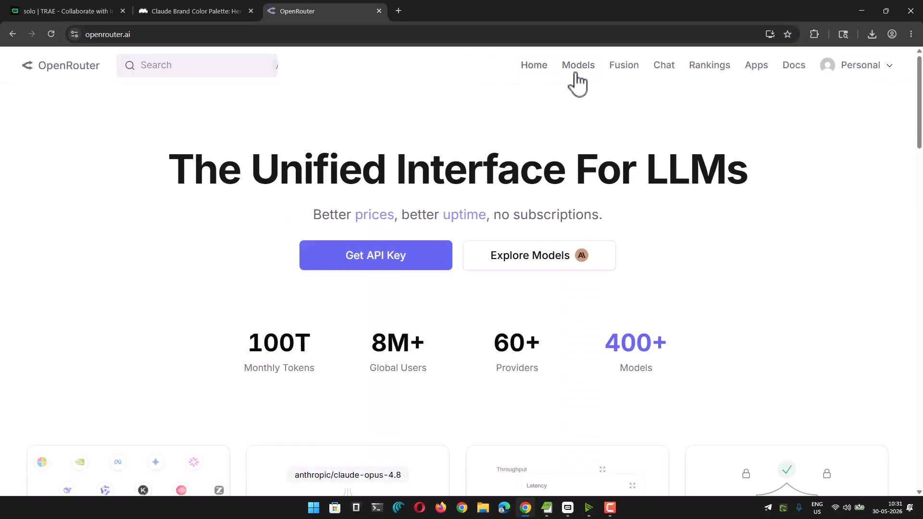
List OpenRouter's text models sorted by Pricing: Low to High
{"action": "left_click", "coordinate": [574, 72]}
{"action": "left_click", "coordinate": [807, 115]}
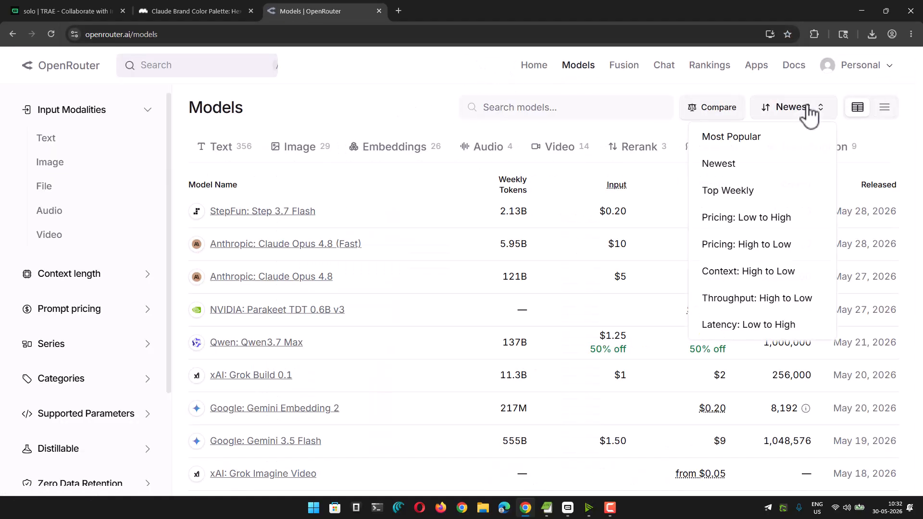
{"action": "left_click", "coordinate": [748, 216]}
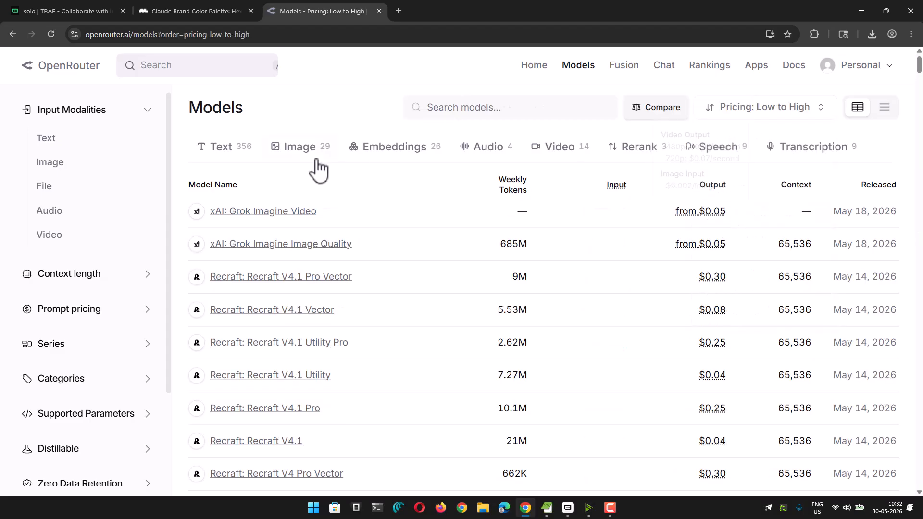
{"action": "left_click", "coordinate": [225, 148]}
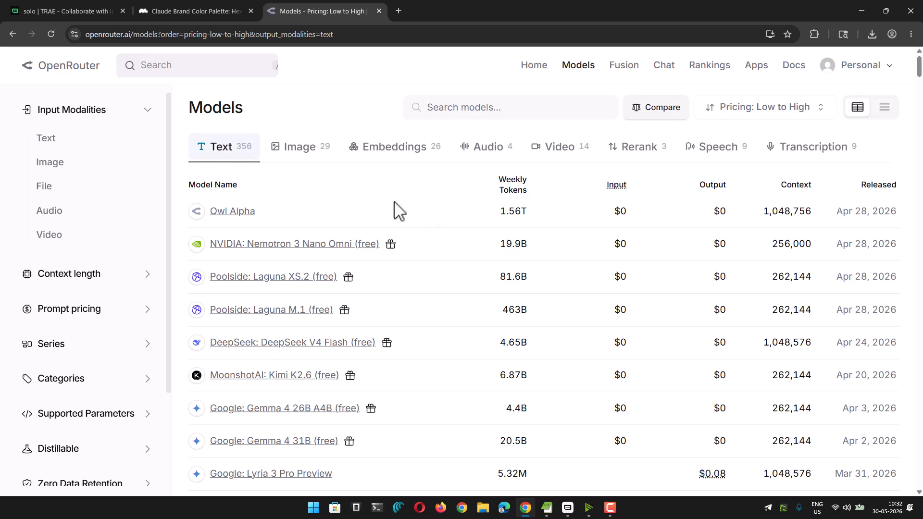
Look through the free models and open the Google: Gemma 4 31B (free) model page
{"action": "scroll", "coordinate": [451, 229], "scroll_direction": "down", "scroll_amount": 2}
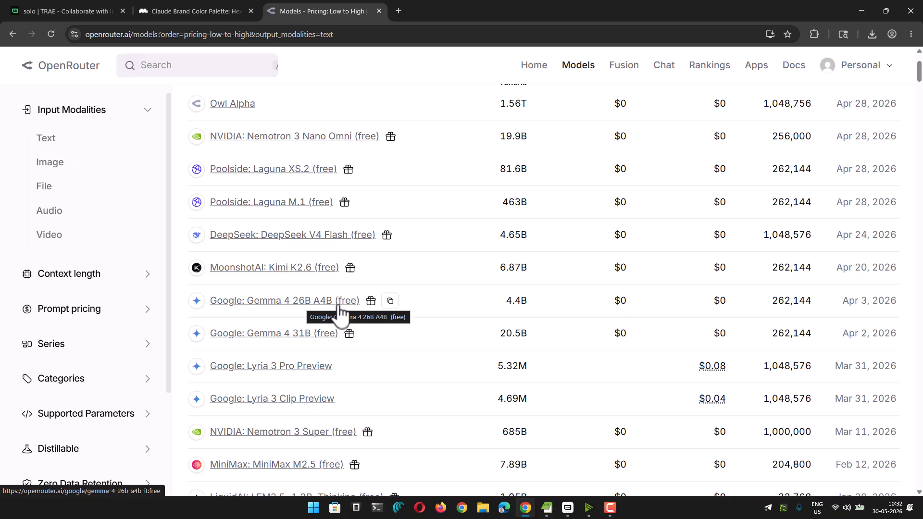
{"action": "left_click_drag", "start_coordinate": [496, 344], "coordinate": [542, 344]}
{"action": "left_click", "coordinate": [507, 306]}
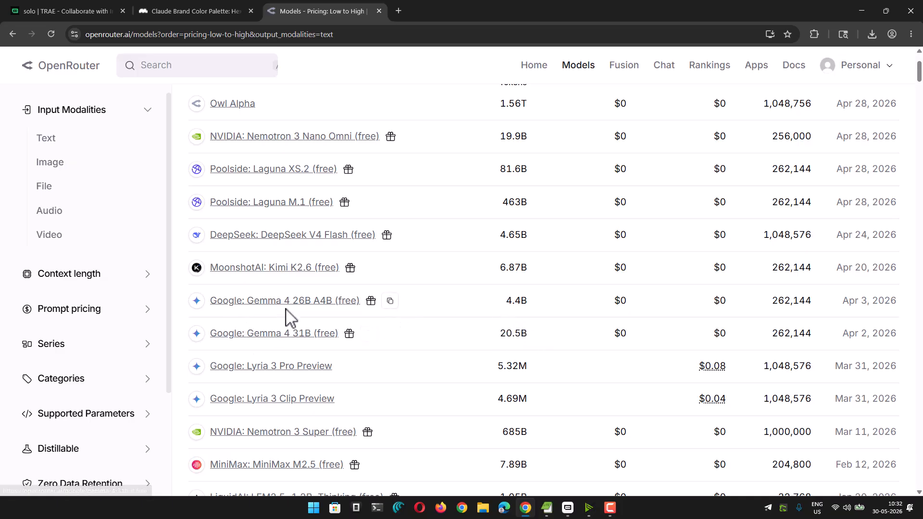
{"action": "left_click", "coordinate": [288, 333]}
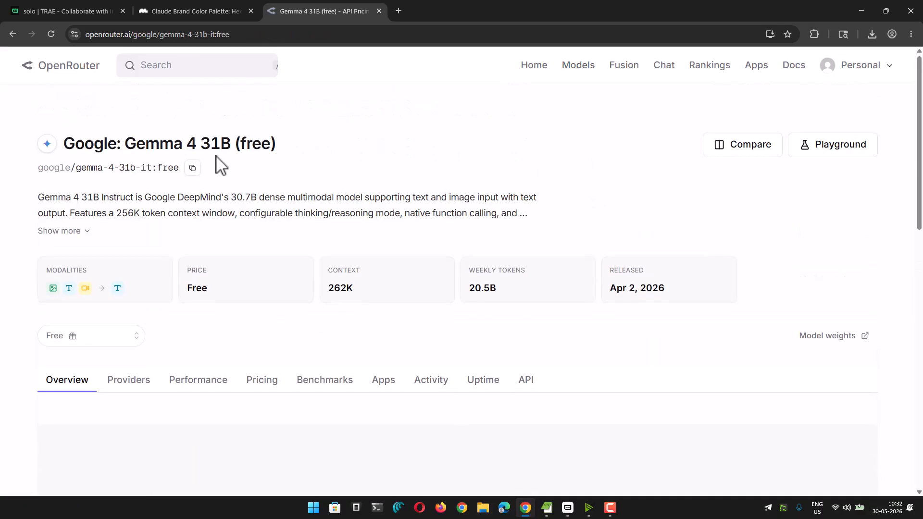
Copy the model ID gemma-4-31b-it:free without the google/ prefix and go back to TRAE SOLO
{"action": "left_click_drag", "start_coordinate": [76, 168], "coordinate": [176, 168]}
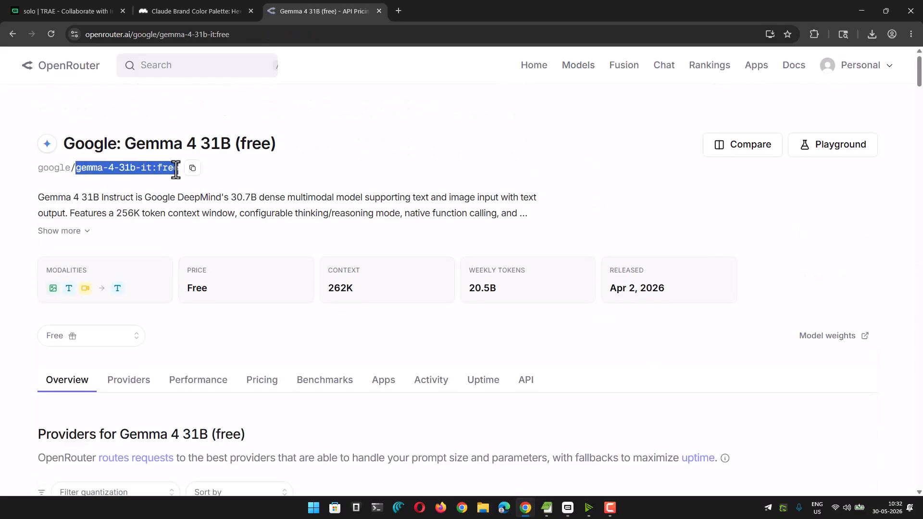
{"action": "right_click", "coordinate": [173, 169]}
{"action": "left_click", "coordinate": [197, 182]}
{"action": "mouse_move", "coordinate": [568, 507]}
{"action": "left_click", "coordinate": [533, 458]}
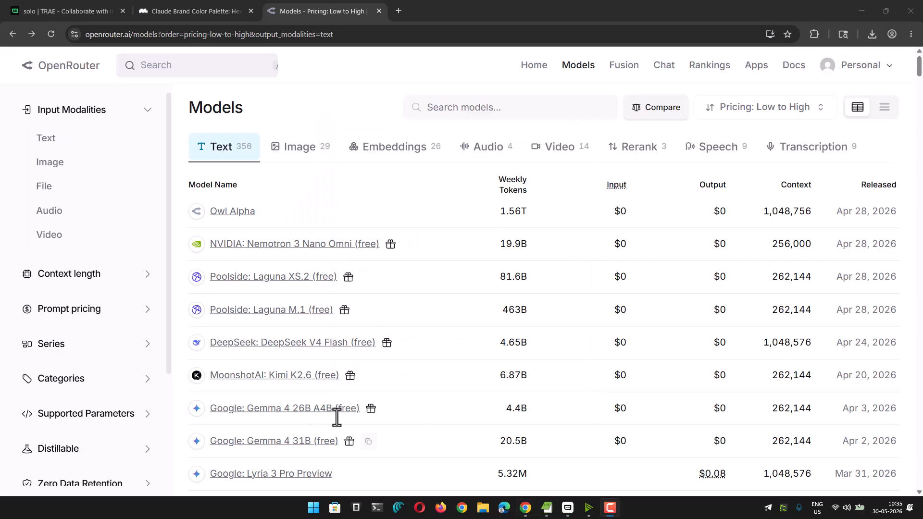
Switch to TRAE SOLO, close the model settings and check the custom models offered for the new task
{"action": "left_click", "coordinate": [567, 507]}
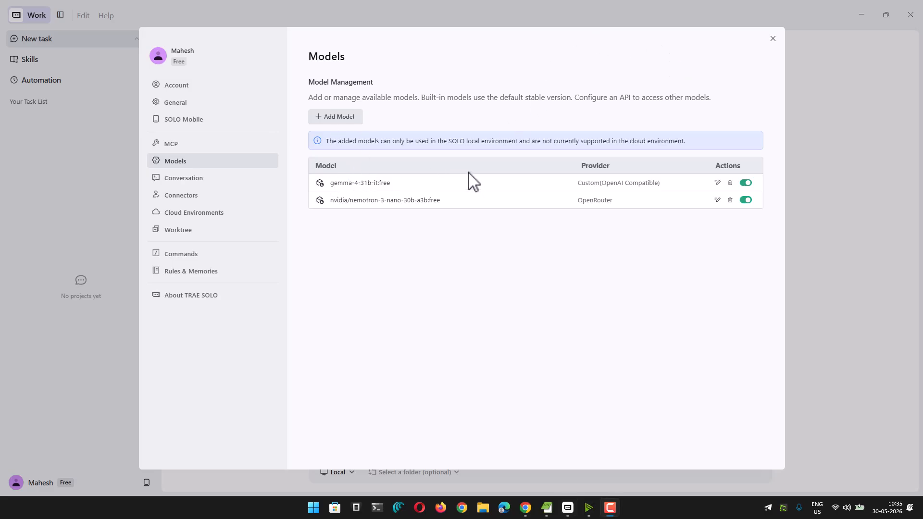
{"action": "left_click", "coordinate": [772, 38]}
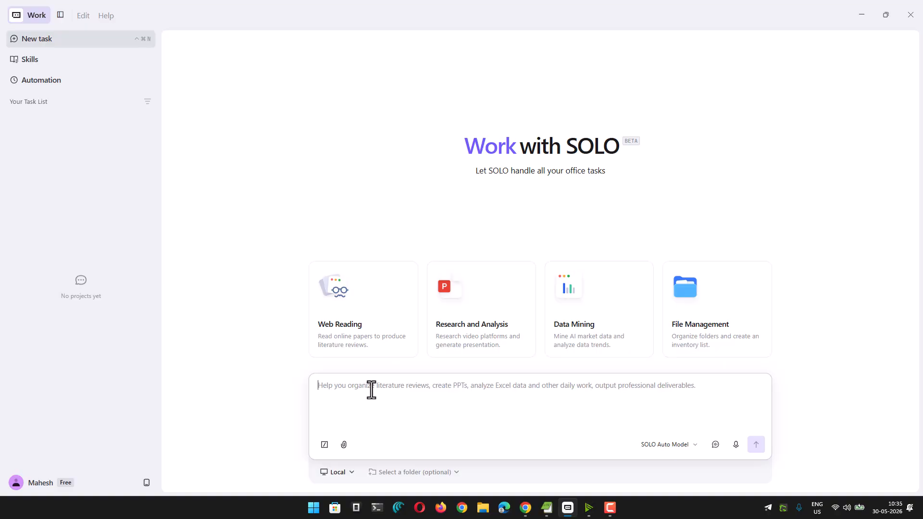
{"action": "left_click", "coordinate": [663, 444]}
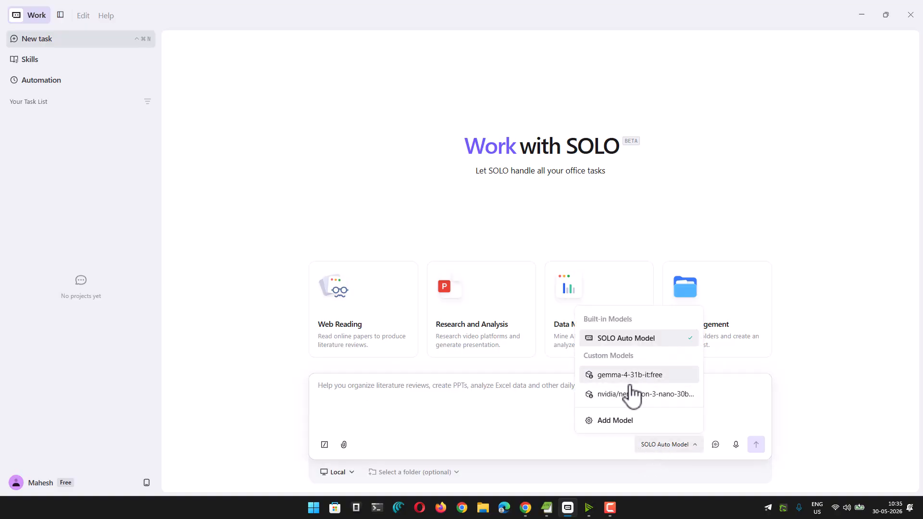
{"action": "left_click", "coordinate": [440, 392]}
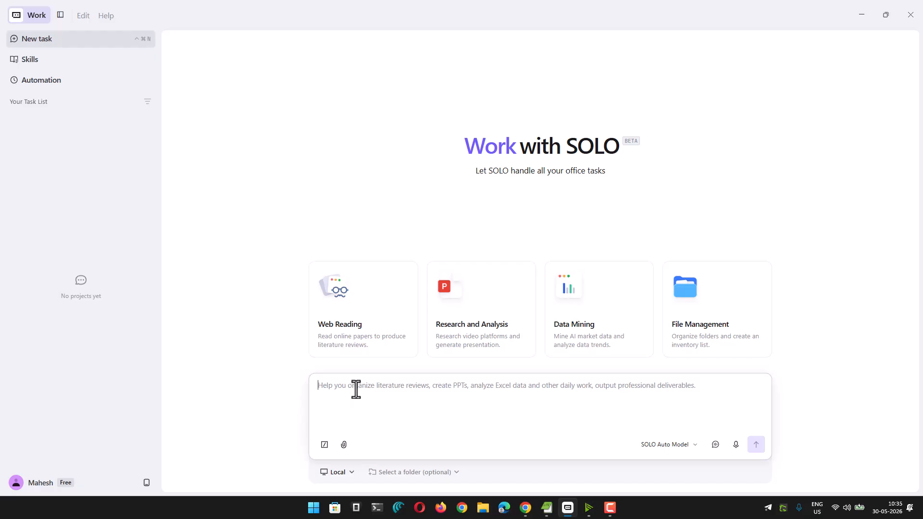
Begin the task prompt by asking for a slide deck to sell in marketplace on the topic of "Mushroom farming" in container gardening environment
{"action": "type", "text": "Creat"}
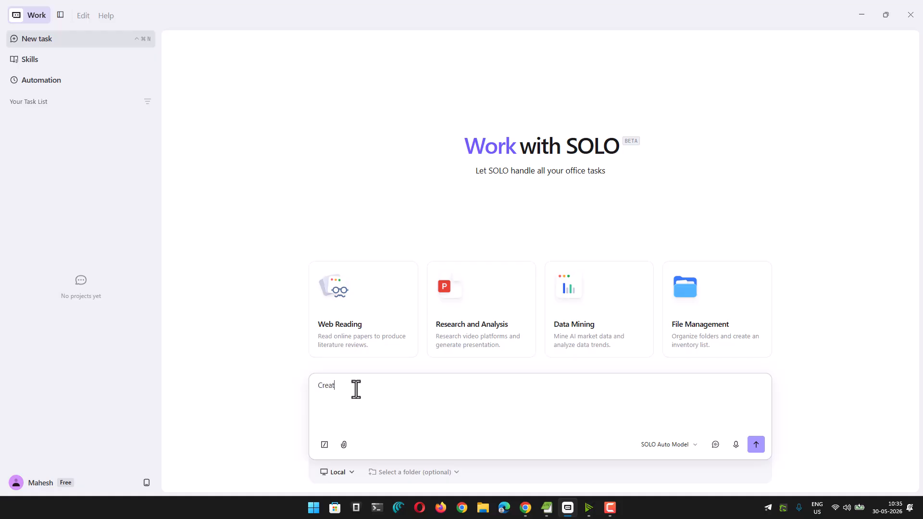
{"action": "type", "text": "e a slide deck who"}
{"action": "key", "text": "BackSpace"}
{"action": "type", "text": "ich "}
{"action": "type", "text": "I it"}
{"action": "type", "text": "tend to sell"}
{"action": "type", "text": " in marketplace"}
{"action": "type", "text": " which is supposed to be o"}
{"action": "type", "text": "n the topic of "}
{"action": "type", "text": "\"Mushroom "}
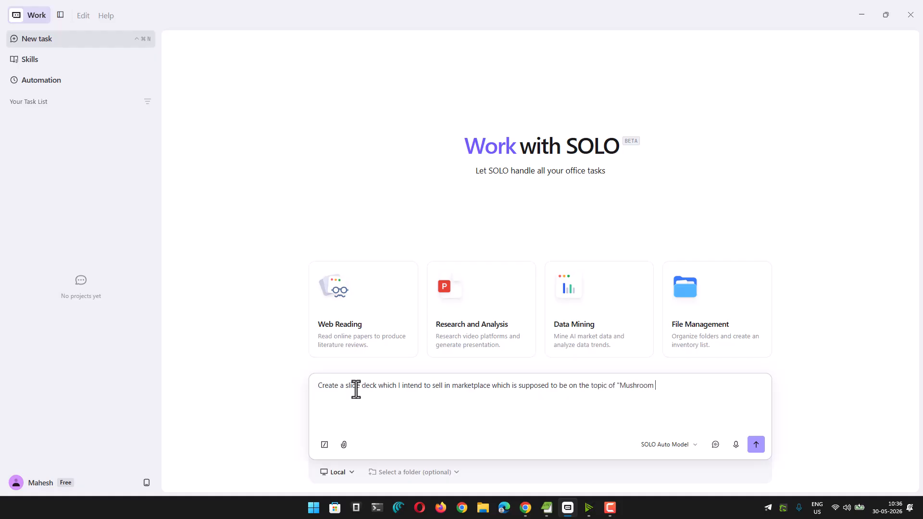
{"action": "type", "text": "farming\" in container gardening environmen"}
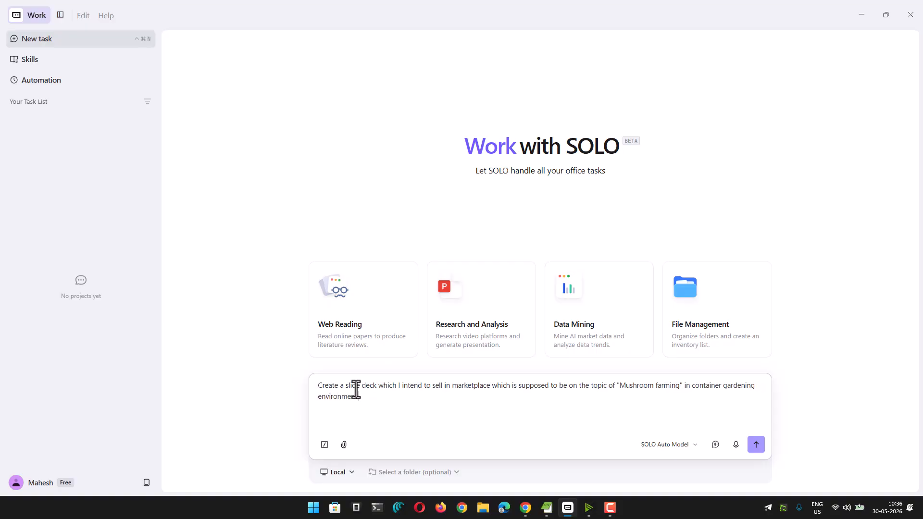
{"action": "type", "text": "Use required research to show for someon"}
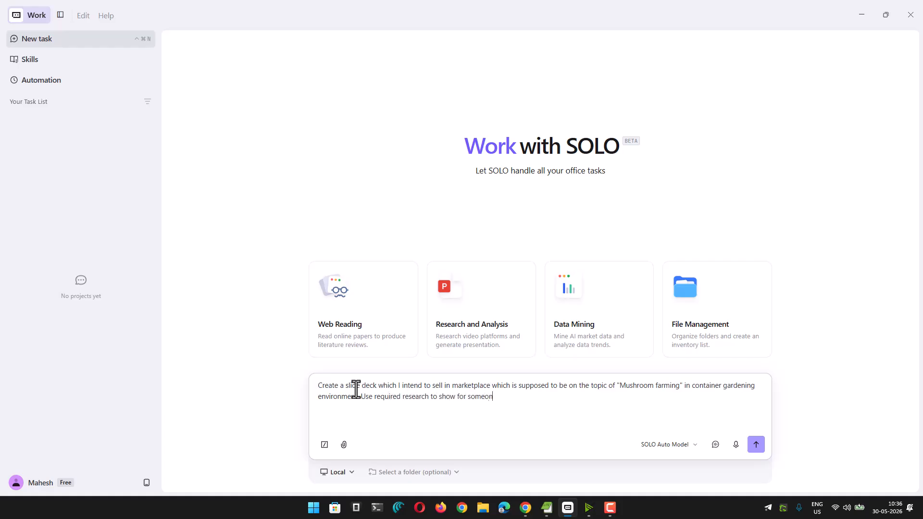
{"action": "type", "text": "e to go from scratch to ha"}
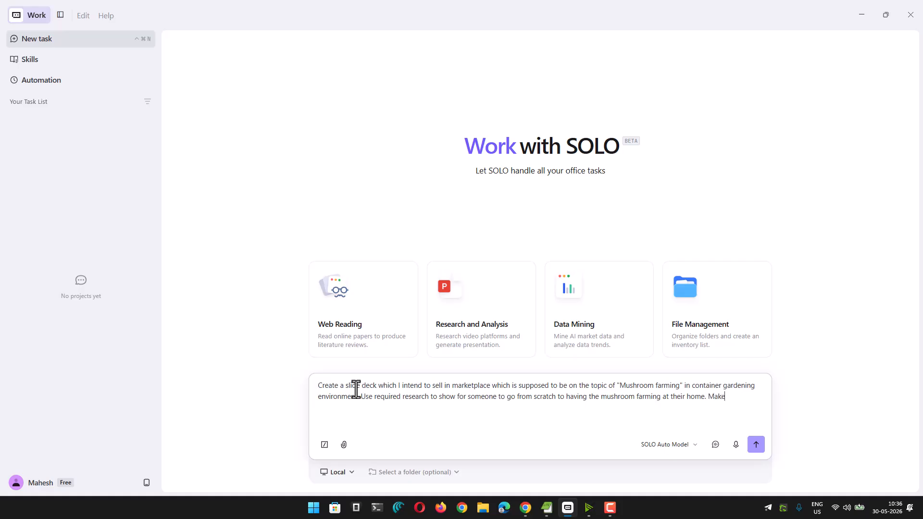
Extend the prompt to require research for going from scratch to mushroom farming at home, with step by step instructions in slide
{"action": "type", "text": "give step by step instructions in slide."}
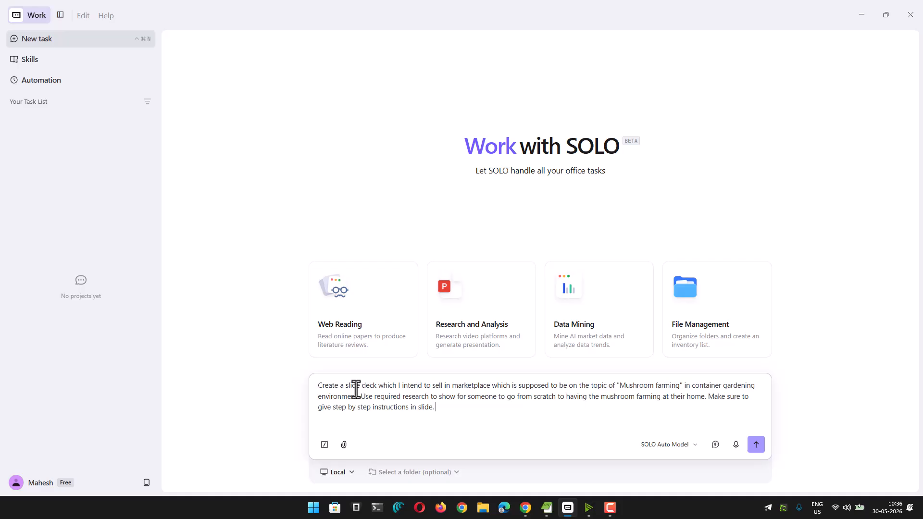
Copy the address of the Claude Colors page on Mobbin from Chrome and return to TRAE SOLO
{"action": "left_click", "coordinate": [525, 507]}
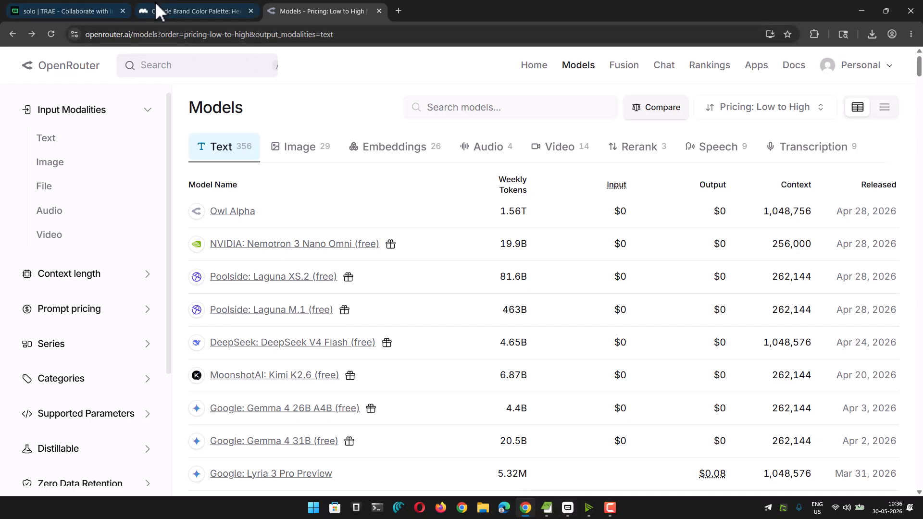
{"action": "left_click", "coordinate": [242, 11]}
{"action": "left_click", "coordinate": [224, 36]}
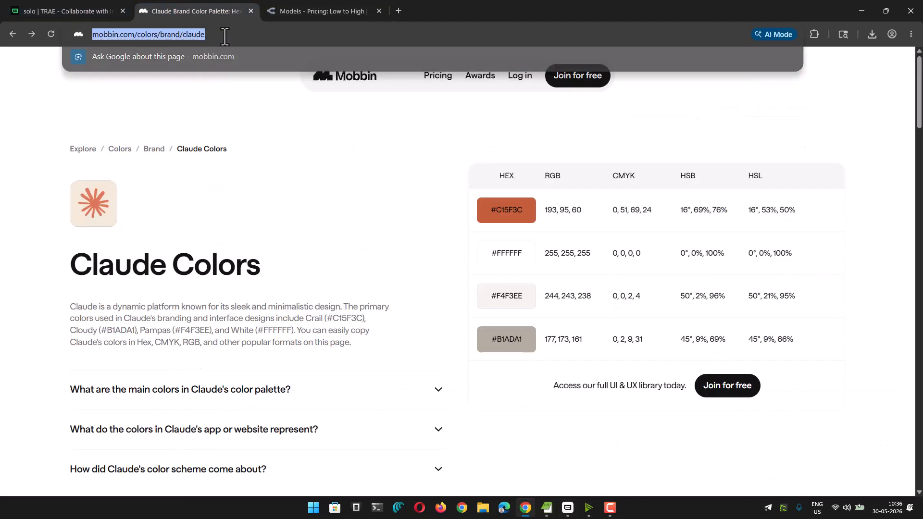
{"action": "left_click", "coordinate": [8, 106]}
{"action": "left_click", "coordinate": [567, 508]}
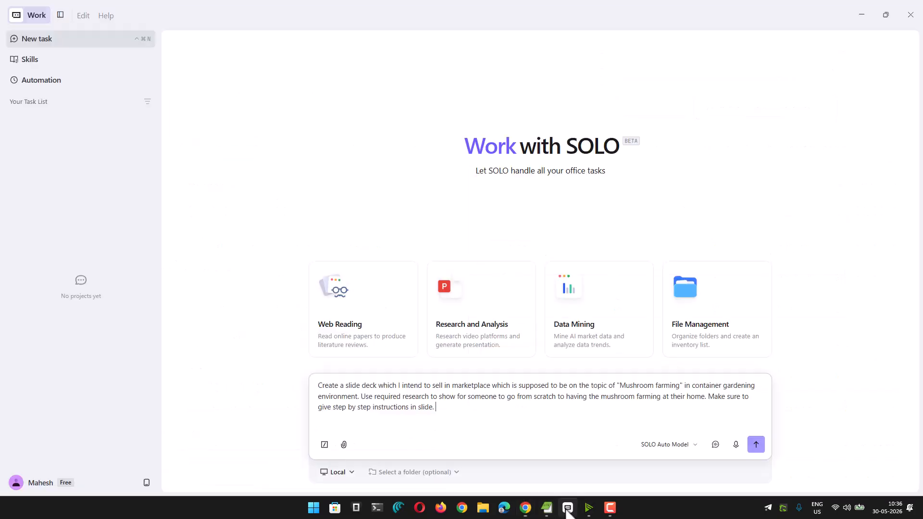
Add to the prompt a branding style guide with colors like claude's, pasting the Mobbin link for reference
{"action": "type", "text": "have"}
{"action": "type", "text": "ui8"}
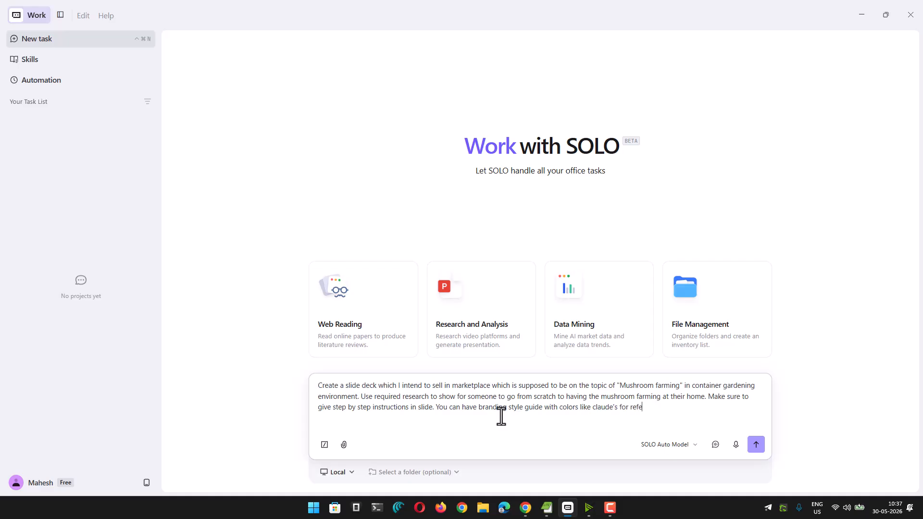
{"action": "key", "text": "ctrl+v"}
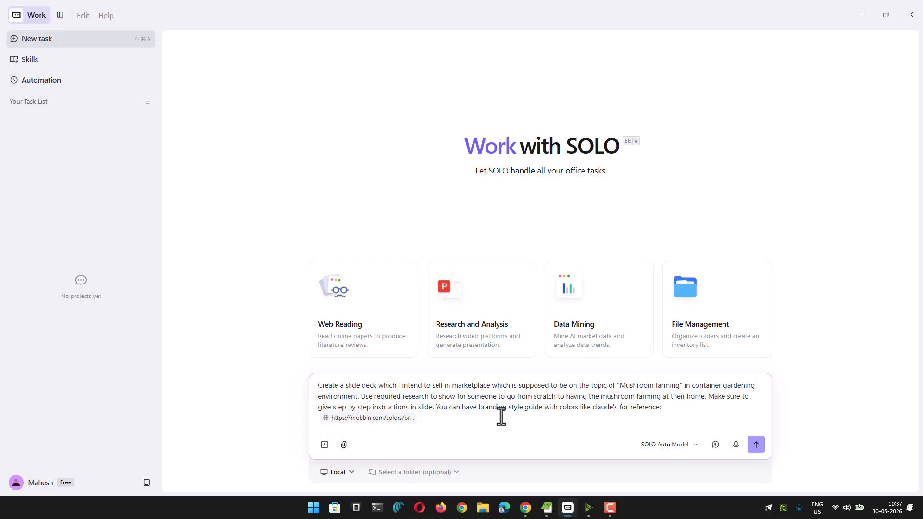
Add to the prompt that Inter can be used as the font, taken from Google web fonts
{"action": "type", "text": "You can use Inter as font which you can take from"}
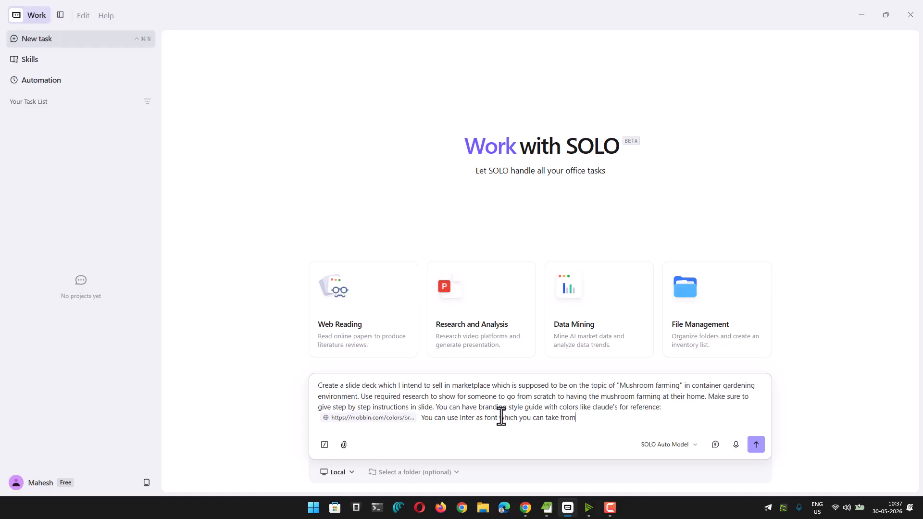
{"action": "type", "text": " Google web fontws. Create the slide"}
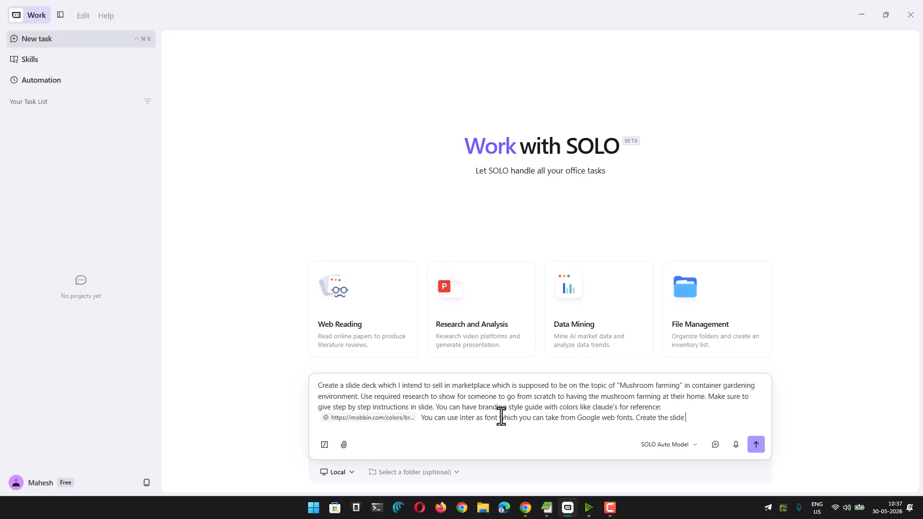
{"action": "type", "text": "resentation and should be exportabl"}
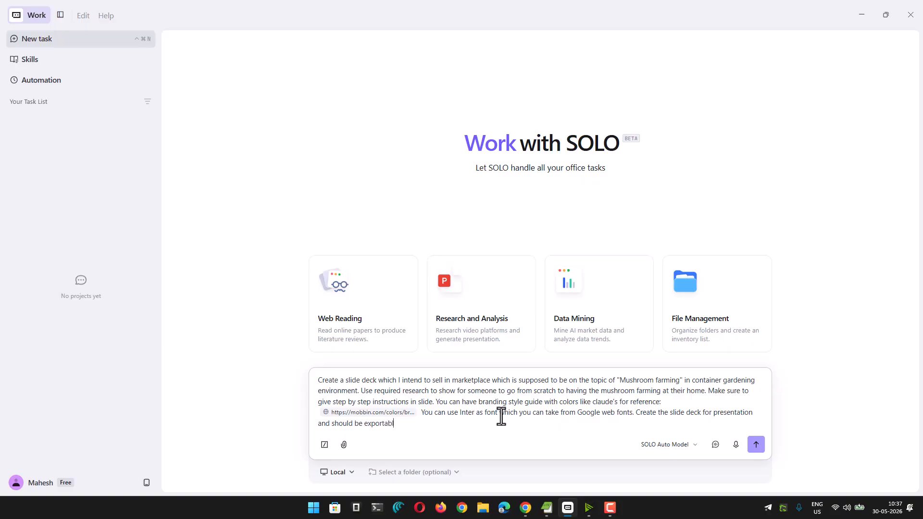
{"action": "type", "text": "ormat for local use."}
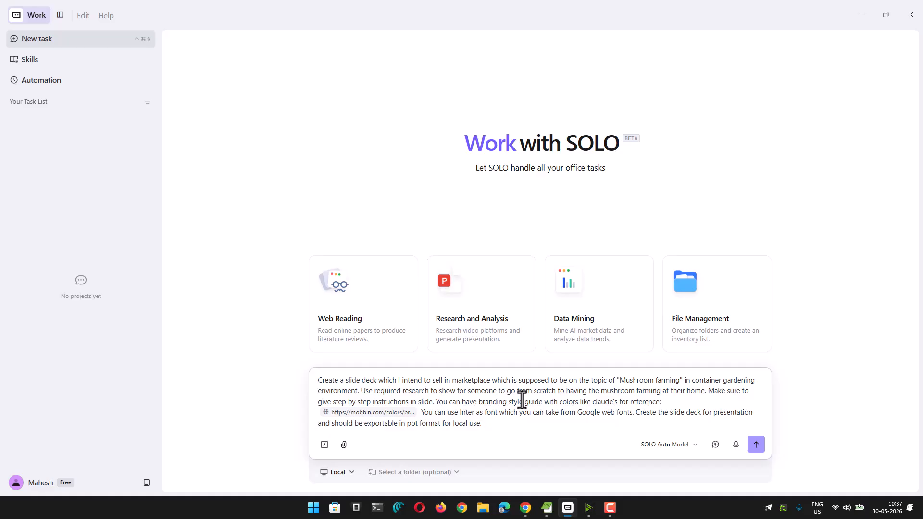
Finish the prompt by asking for a slide deck for presentation, exportable in ppt format for local use, and submit the task
{"action": "left_click", "coordinate": [755, 444]}
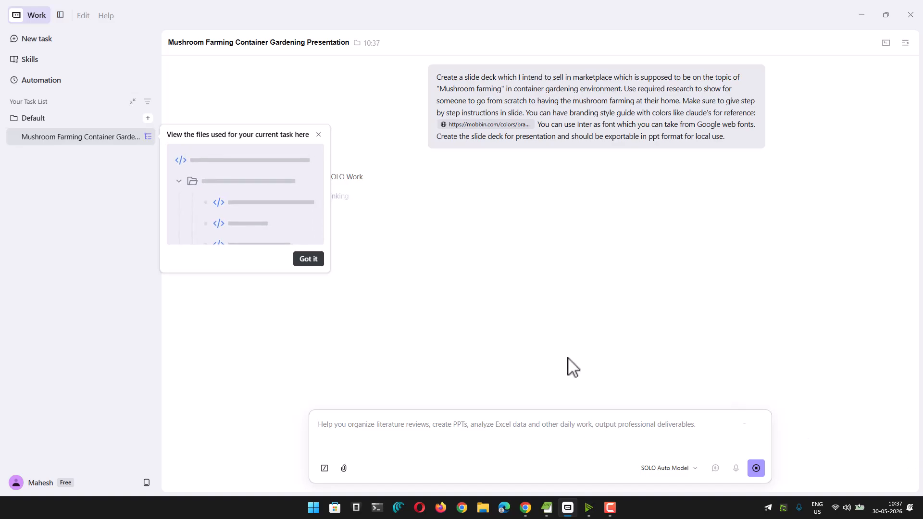
Dismiss the task files tip and submit the clarifying answers requesting copyright-free images, no dark mode, the brand guide colors and a professional product
{"action": "left_click", "coordinate": [310, 259]}
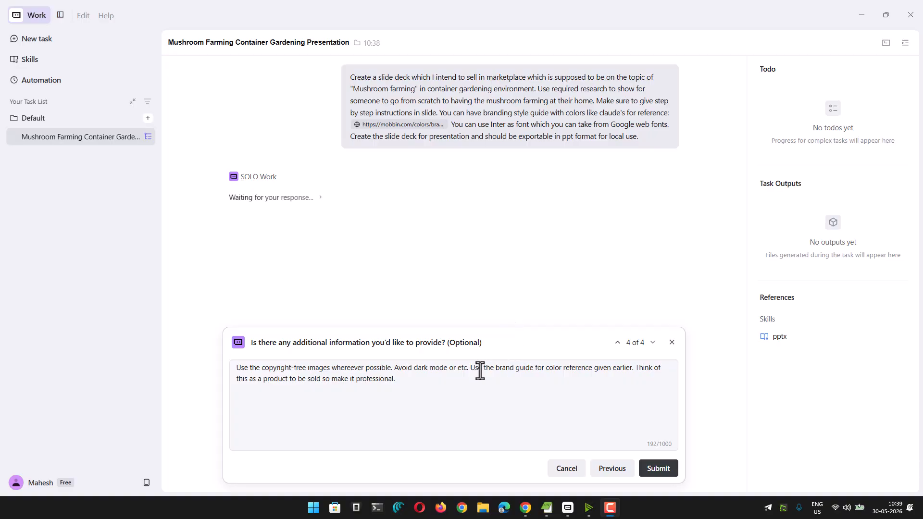
{"action": "left_click", "coordinate": [653, 470]}
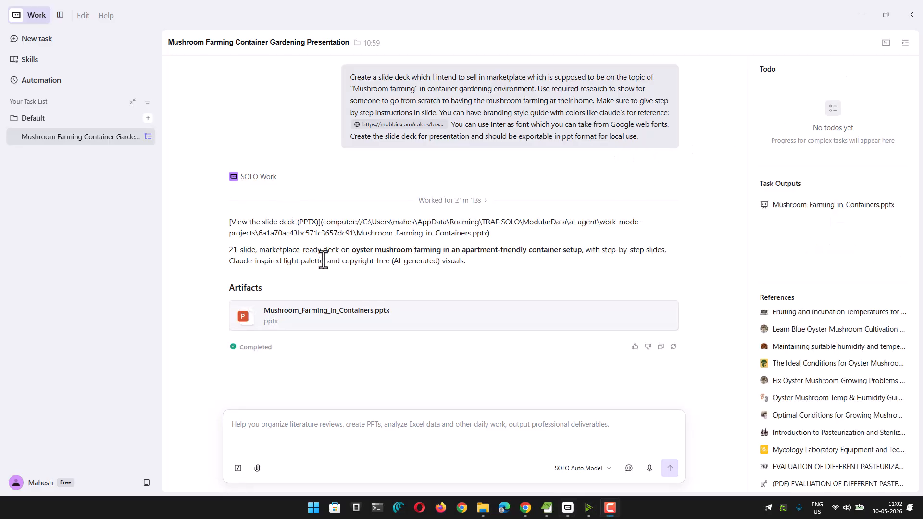
Review the completed task's summary and open the generated Mushroom_Farming_in_Containers.pptx for preview
{"action": "left_click_drag", "start_coordinate": [230, 254], "coordinate": [485, 264]}
{"action": "left_click", "coordinate": [256, 251]}
{"action": "left_click", "coordinate": [485, 264]}
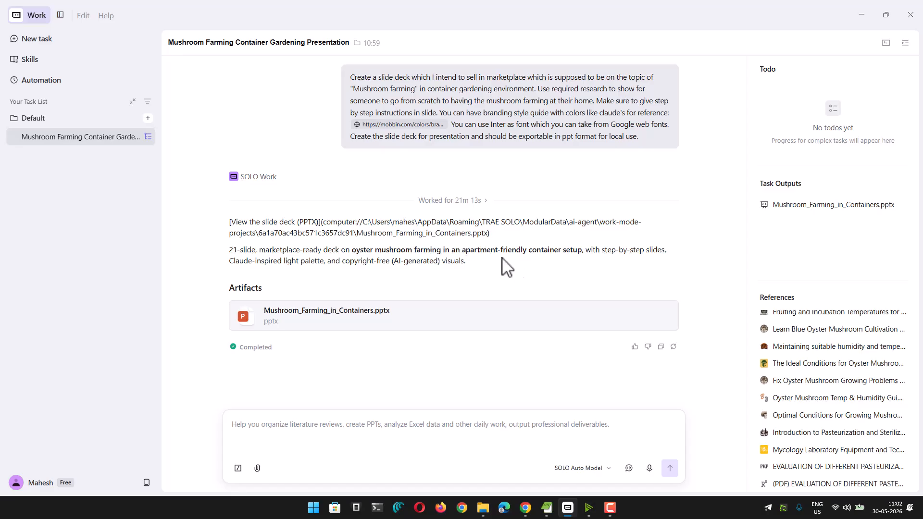
{"action": "left_click", "coordinate": [335, 318]}
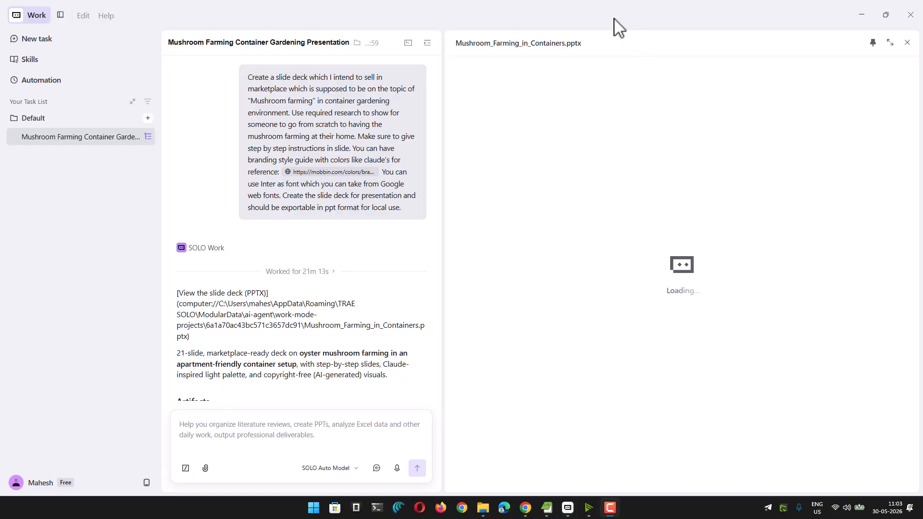
Hide the task list and narrow the chat pane to give the slide preview more room
{"action": "scroll", "coordinate": [386, 230], "scroll_direction": "down", "scroll_amount": 2}
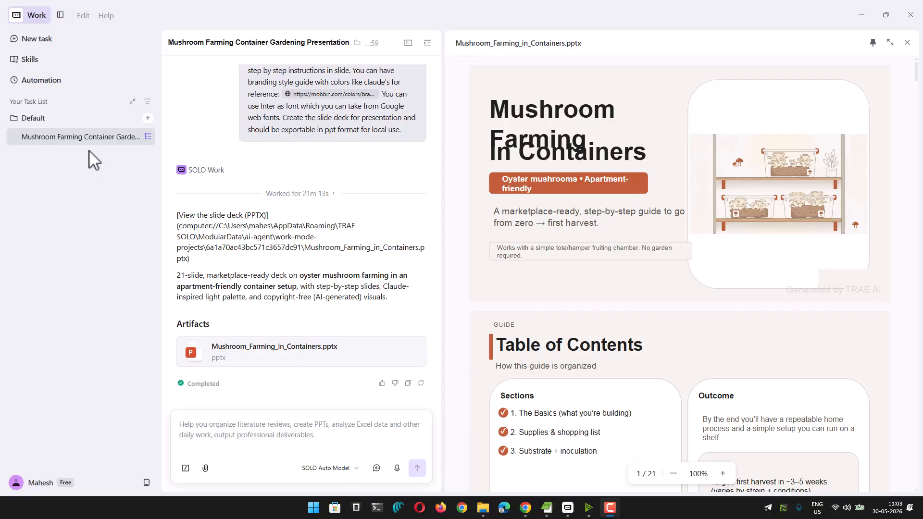
{"action": "left_click", "coordinate": [60, 15]}
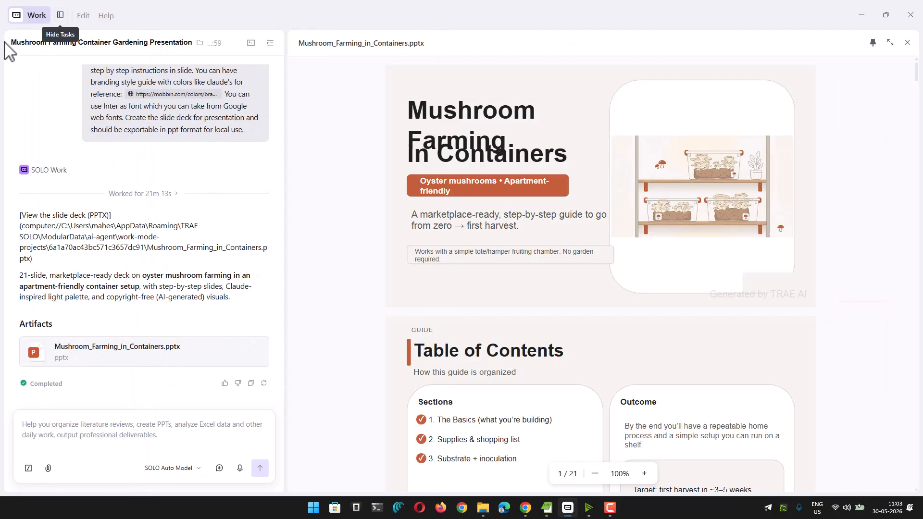
{"action": "left_click_drag", "start_coordinate": [284, 58], "coordinate": [181, 57]}
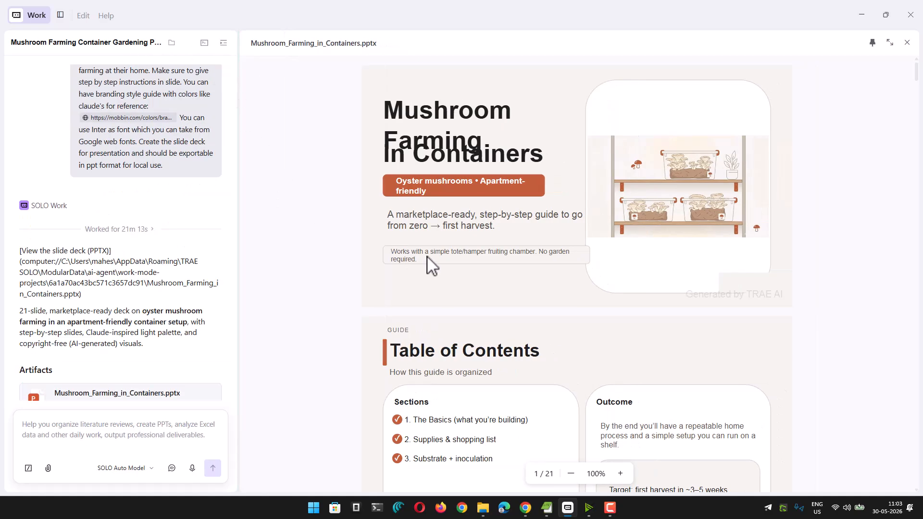
Look through the mushroom farming deck, examining the watermark, step-by-step content, illustrations and layout of its slides
{"action": "scroll", "coordinate": [616, 247], "scroll_direction": "down", "scroll_amount": 5}
{"action": "scroll", "coordinate": [335, 263], "scroll_direction": "down", "scroll_amount": 2}
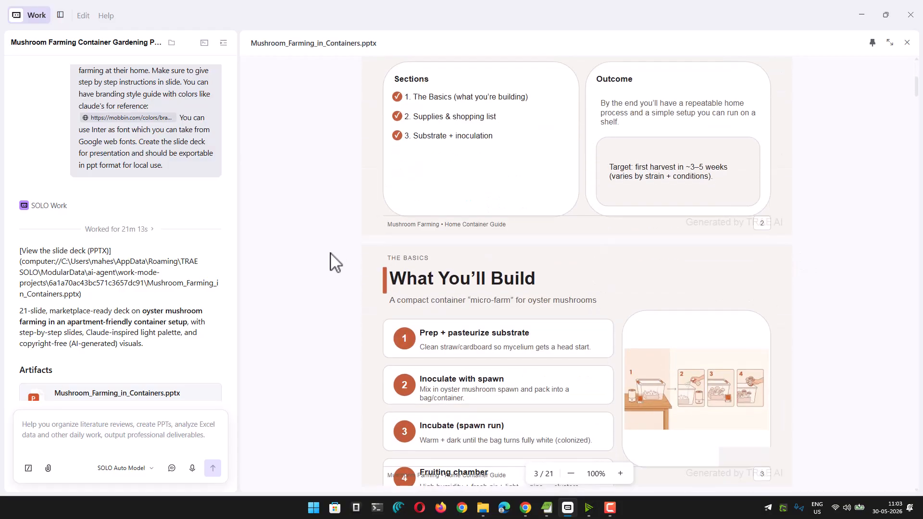
{"action": "left_click_drag", "start_coordinate": [685, 222], "coordinate": [786, 223]}
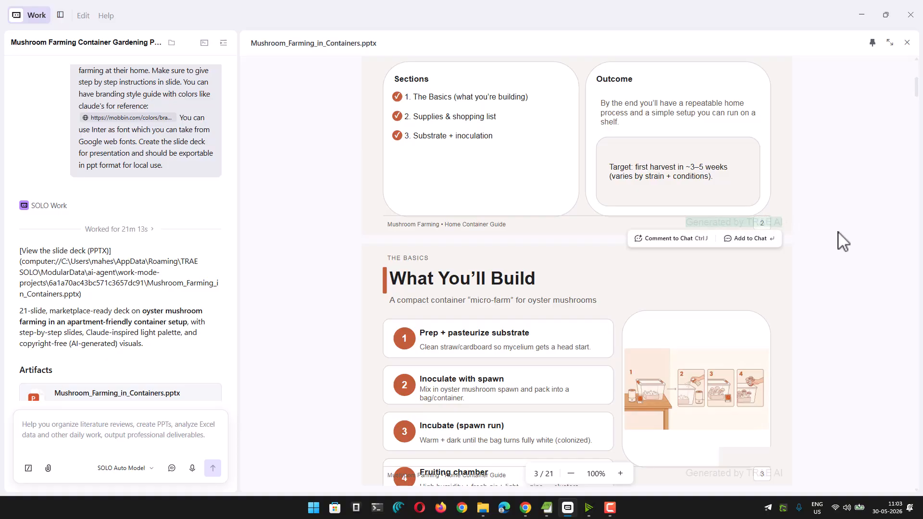
{"action": "left_click", "coordinate": [843, 240]}
{"action": "scroll", "coordinate": [845, 240], "scroll_direction": "down", "scroll_amount": 5}
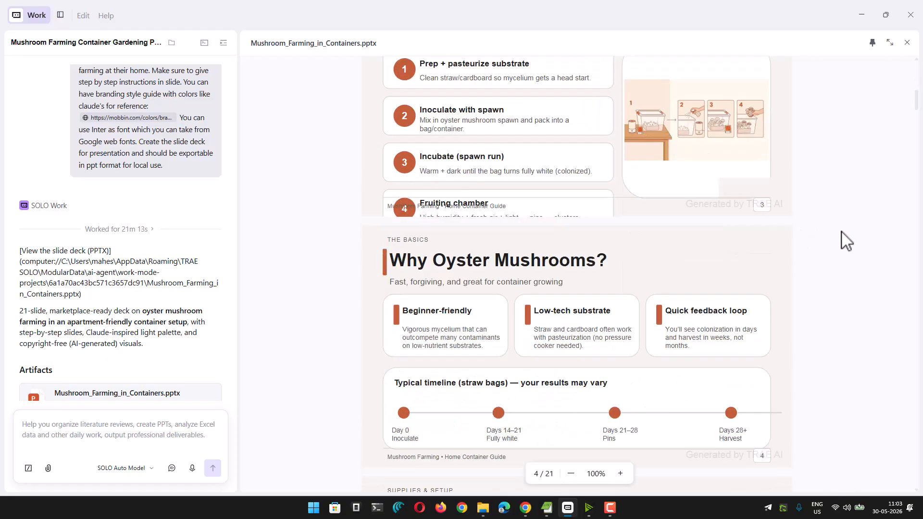
{"action": "scroll", "coordinate": [845, 240], "scroll_direction": "down", "scroll_amount": 18}
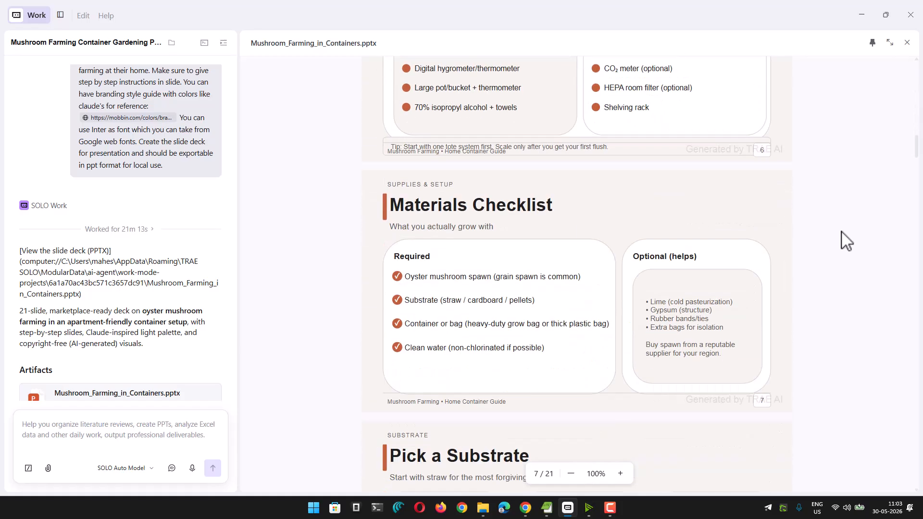
{"action": "scroll", "coordinate": [846, 240], "scroll_direction": "down", "scroll_amount": 16}
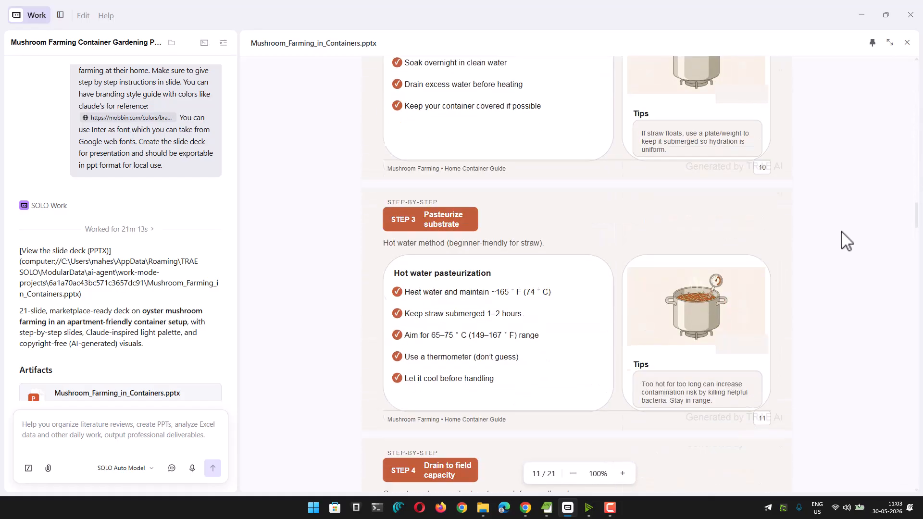
{"action": "scroll", "coordinate": [845, 240], "scroll_direction": "down", "scroll_amount": 20}
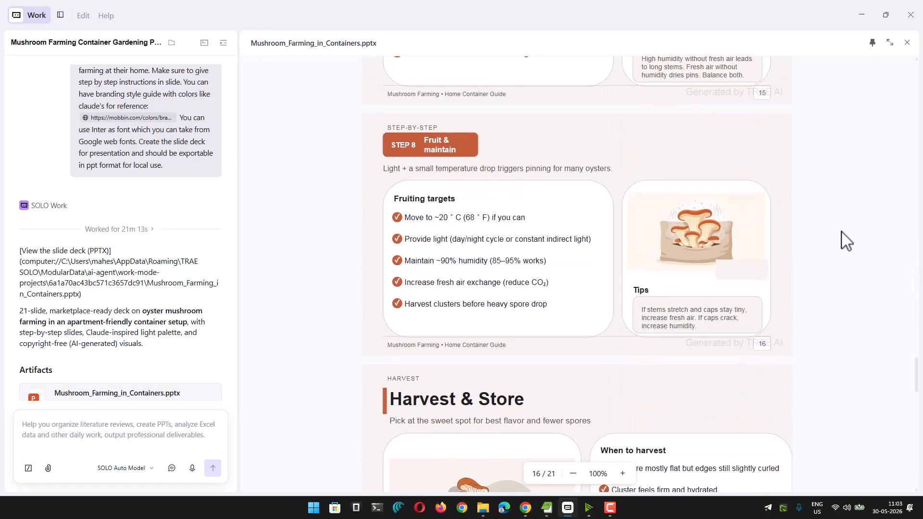
{"action": "scroll", "coordinate": [846, 240], "scroll_direction": "down", "scroll_amount": 20}
{"action": "scroll", "coordinate": [846, 240], "scroll_direction": "down", "scroll_amount": 2}
{"action": "scroll", "coordinate": [846, 240], "scroll_direction": "up", "scroll_amount": 20}
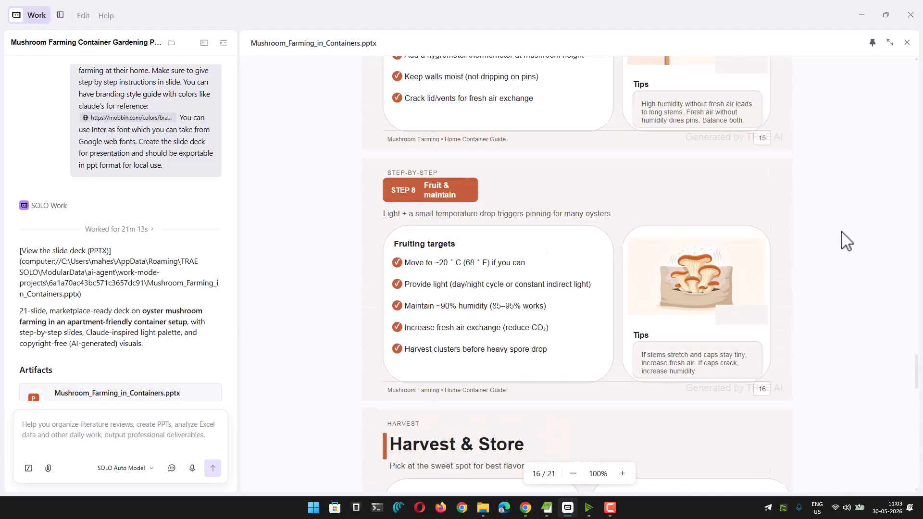
{"action": "scroll", "coordinate": [846, 240], "scroll_direction": "up", "scroll_amount": 20}
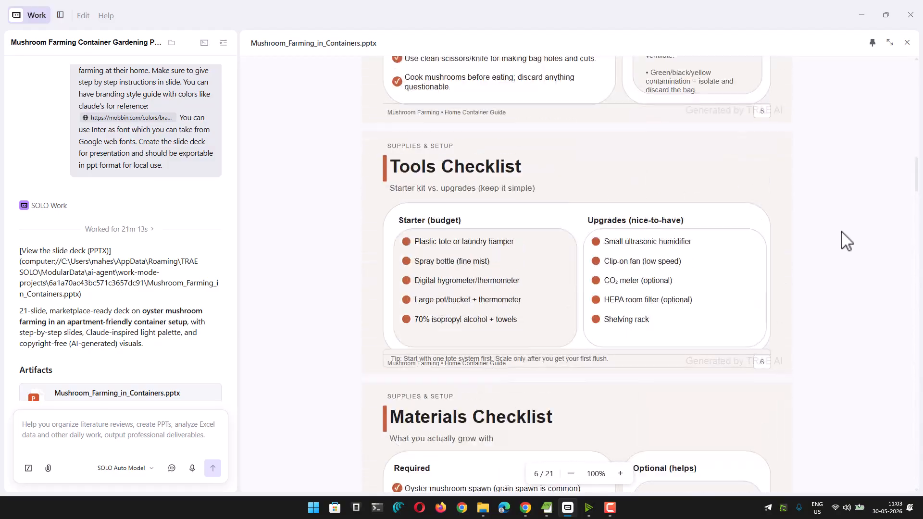
{"action": "scroll", "coordinate": [846, 240], "scroll_direction": "up", "scroll_amount": 1}
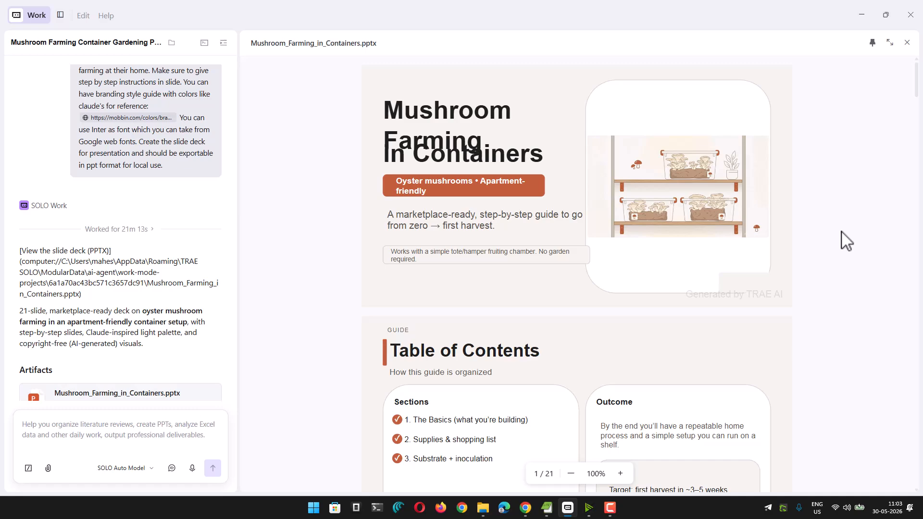
Check the title text on the cover slide and the illustration on the "What You'll Build" slide
{"action": "left_click_drag", "start_coordinate": [383, 102], "coordinate": [482, 137]}
{"action": "left_click", "coordinate": [530, 159]}
{"action": "scroll", "coordinate": [497, 164], "scroll_direction": "down", "scroll_amount": 9}
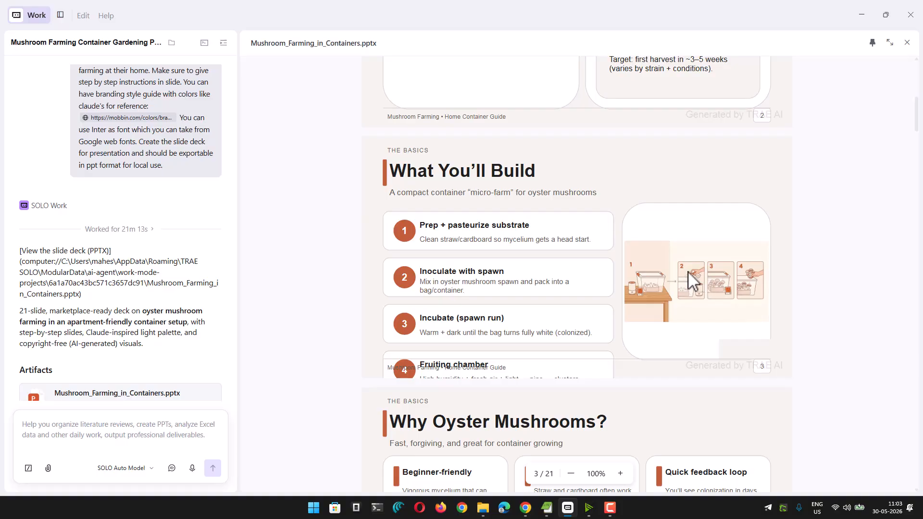
Widen the chat pane beside the preview and return to the deck's cover slide
{"action": "left_click_drag", "start_coordinate": [239, 227], "coordinate": [346, 213]}
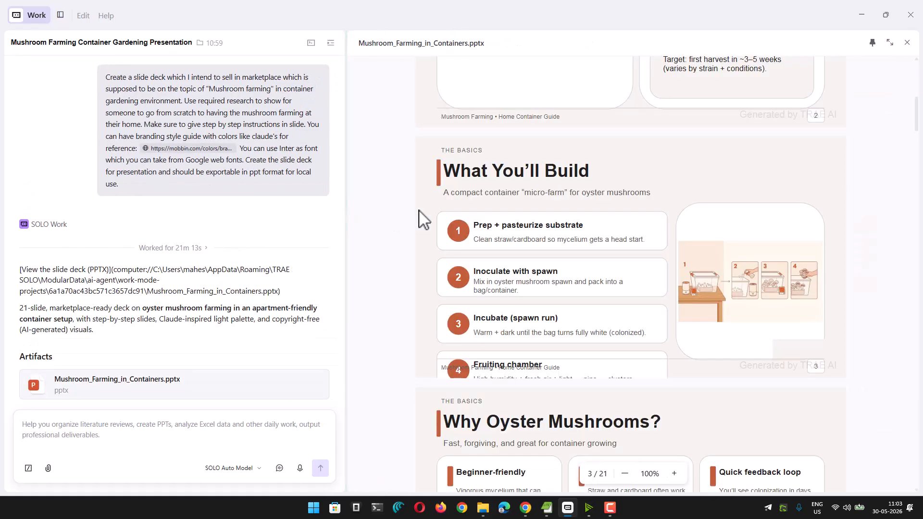
{"action": "scroll", "coordinate": [776, 186], "scroll_direction": "up", "scroll_amount": 10}
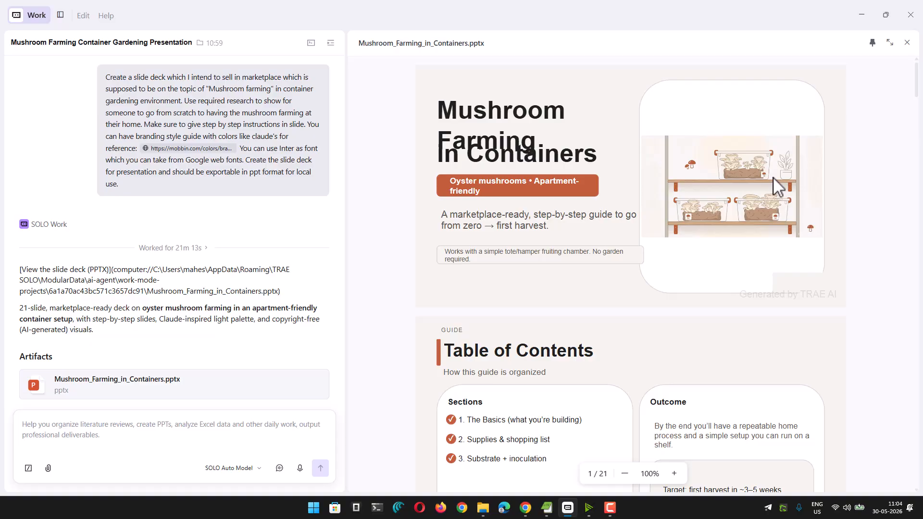